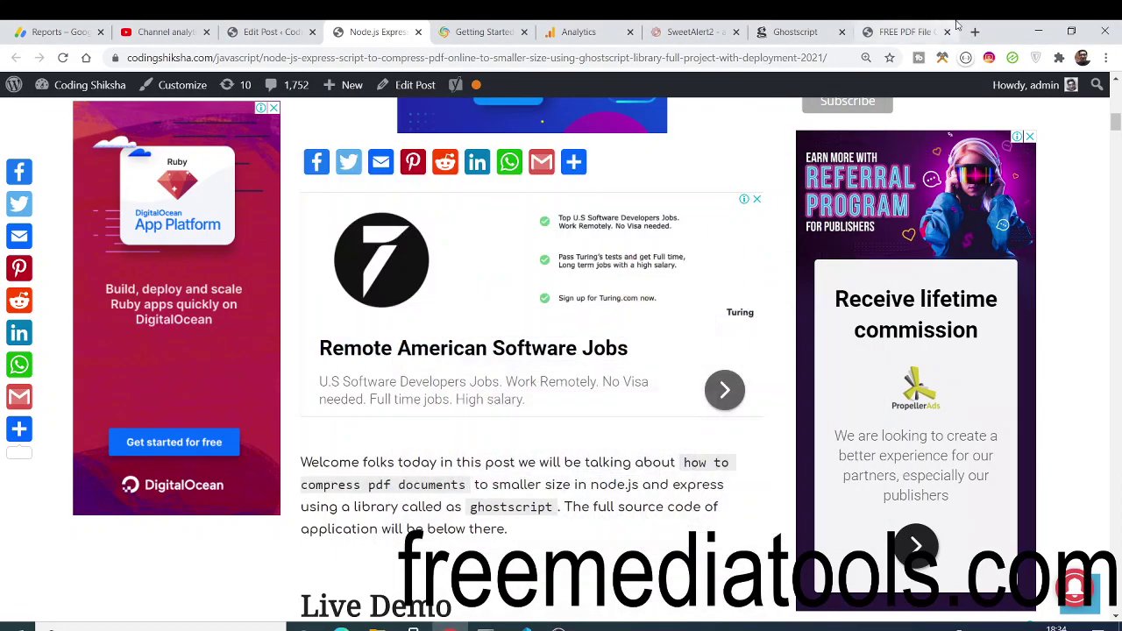
In a new Chrome tab, go to freemediatools.com via the 'FREEME' address-bar suggestion
left_click(975, 33)
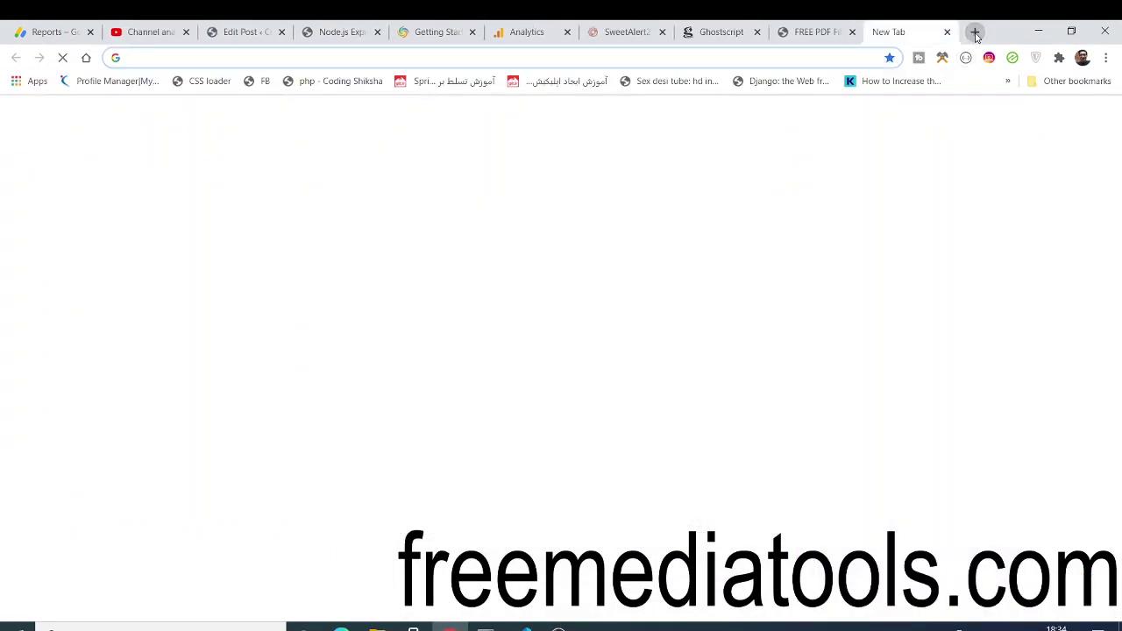
type("FREEME")
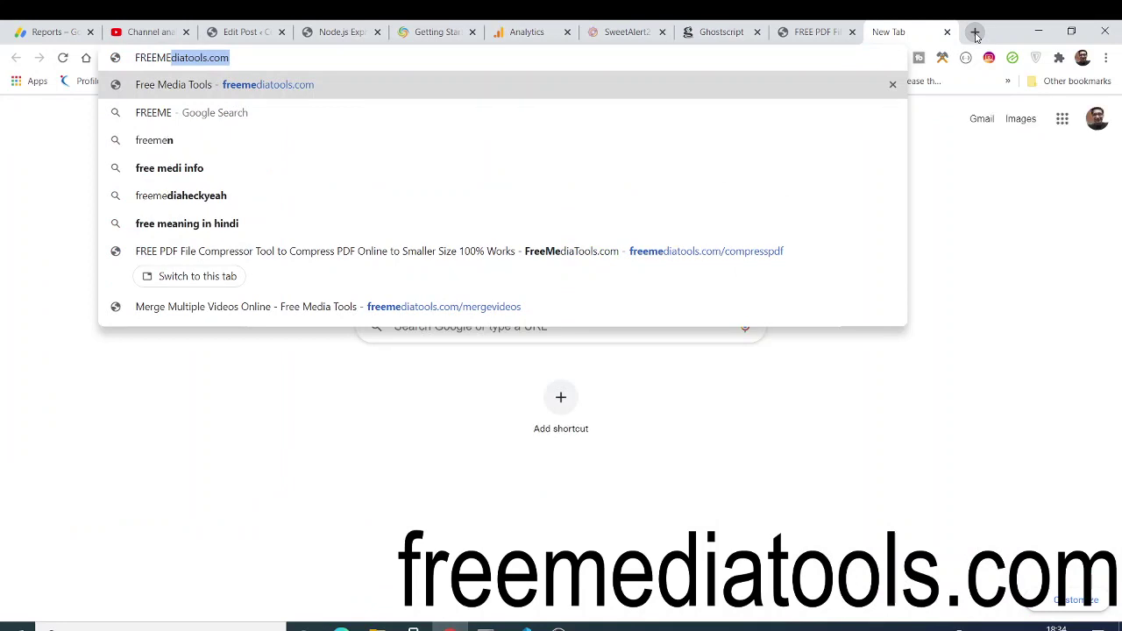
key("Return")
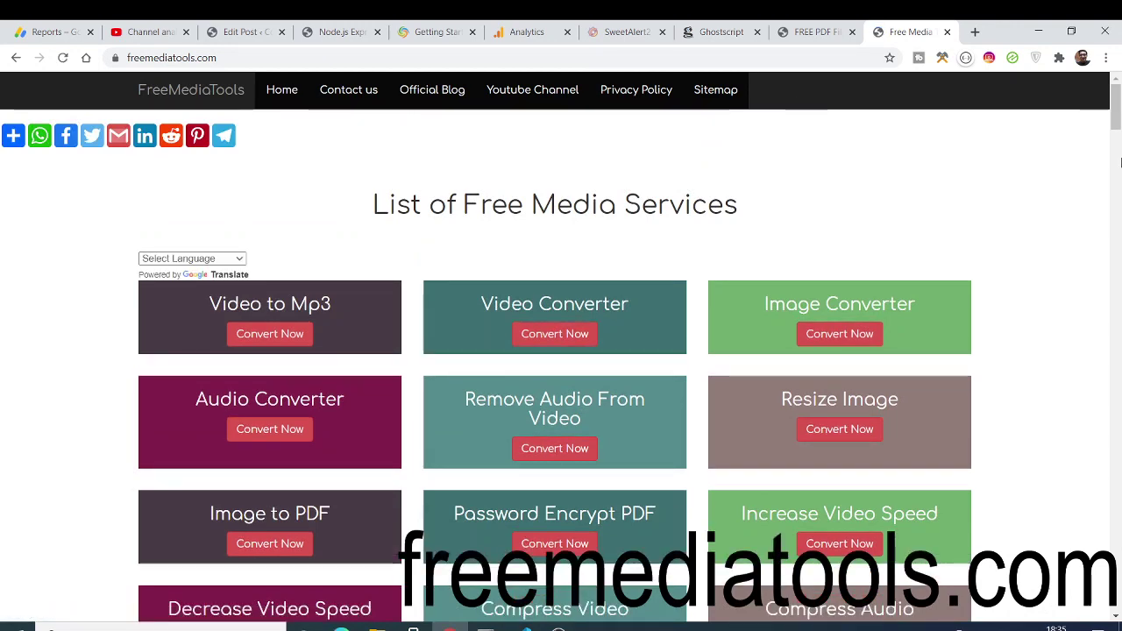
Scroll down the services list and launch the Compress PDF File tool
left_click_drag(1117, 127, 1117, 248)
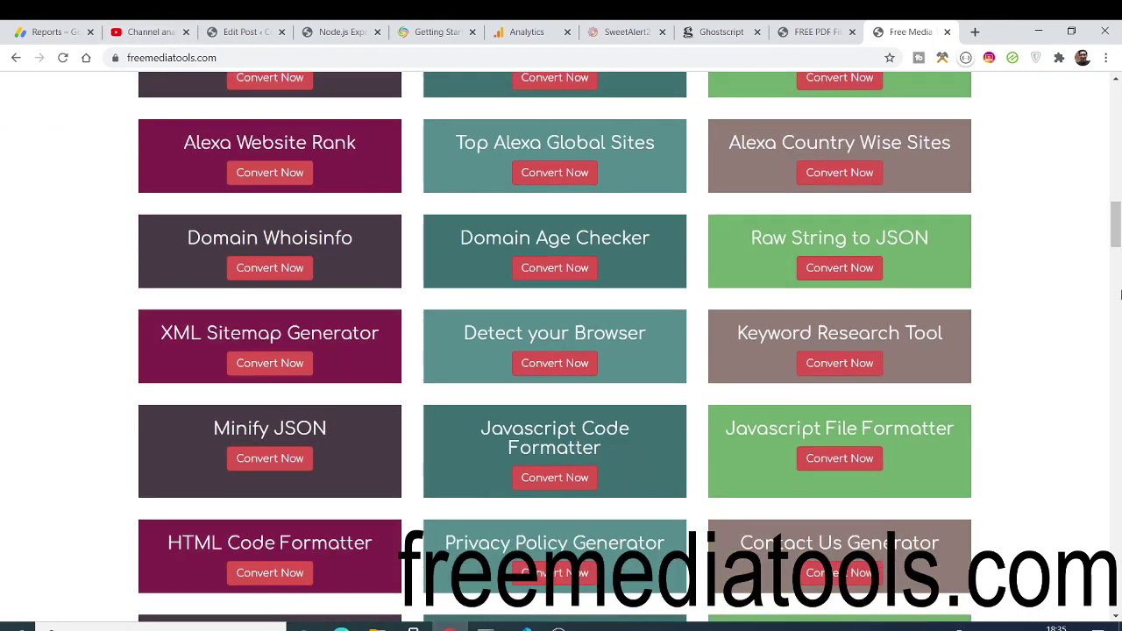
left_click_drag(1116, 238, 1117, 463)
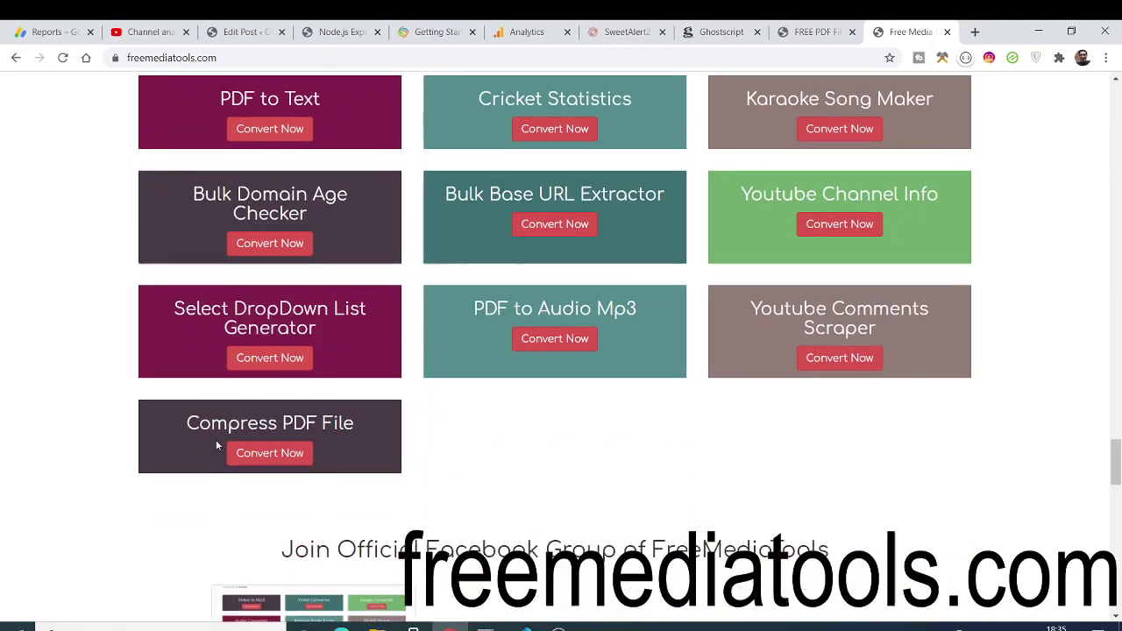
left_click(262, 459)
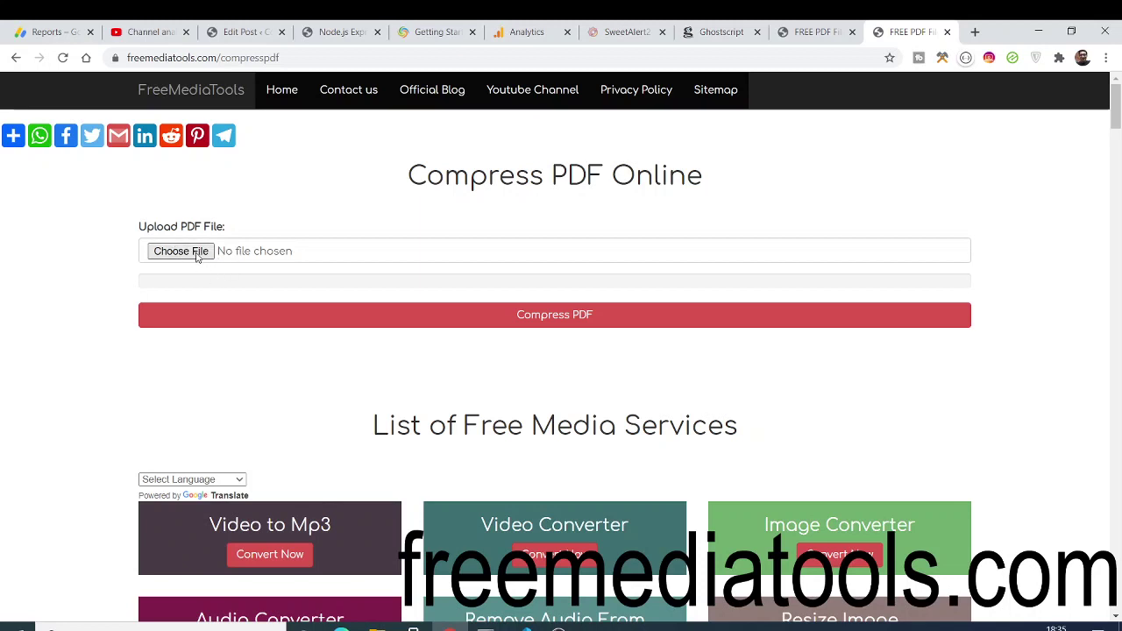
Browse the file picker to Downloads, then dismiss it without choosing a file
left_click(196, 254)
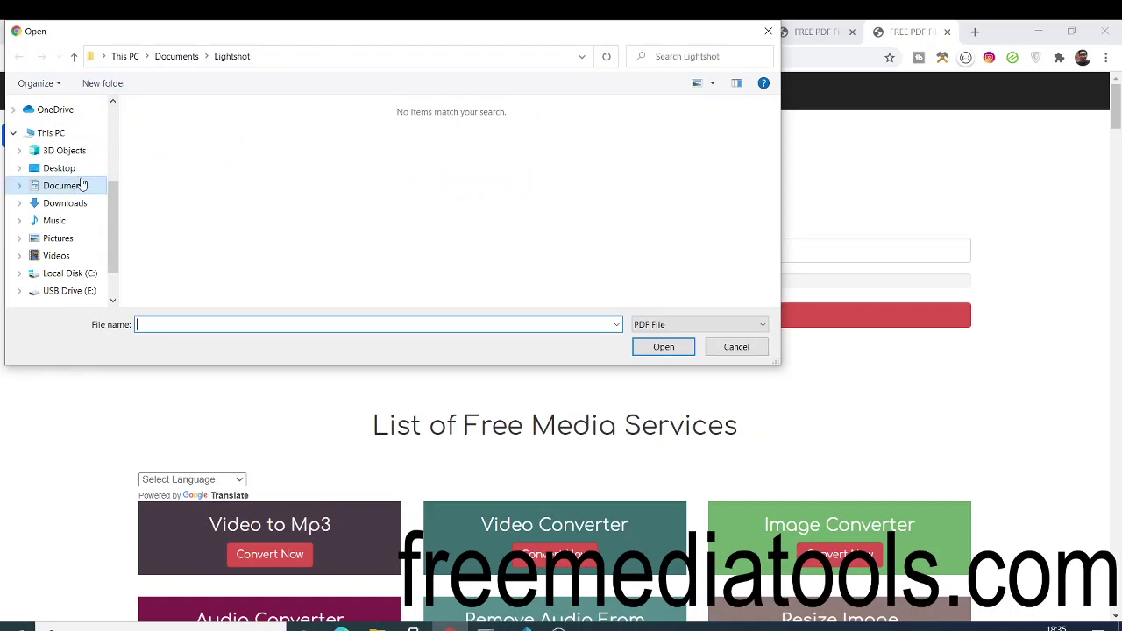
left_click(67, 203)
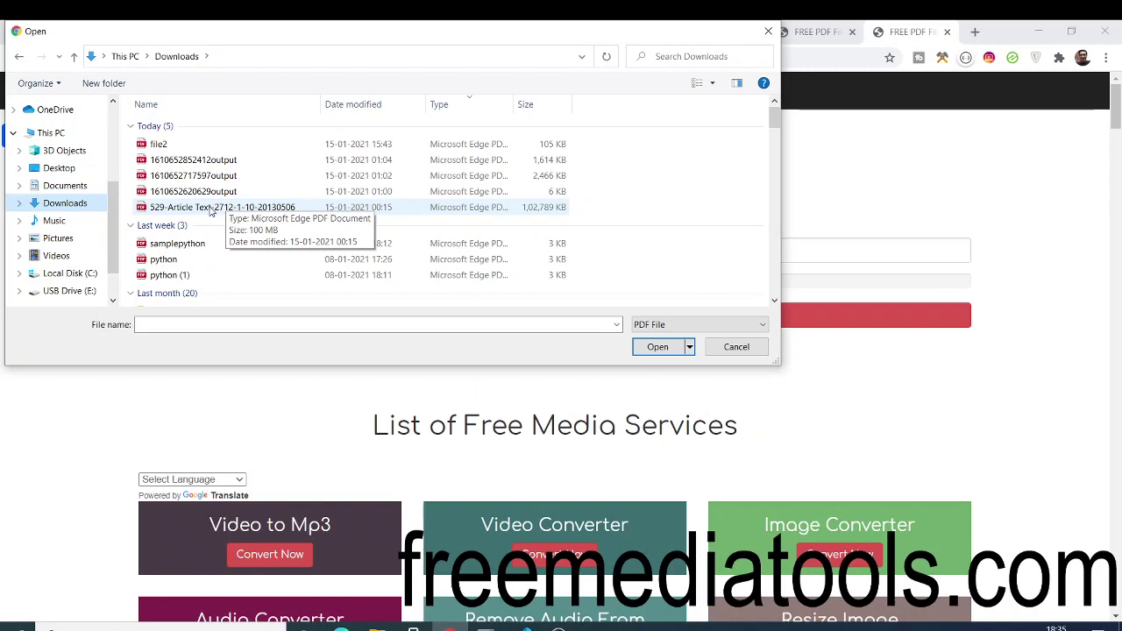
left_click(768, 31)
Open 529-Article Text-2712-1-10-20130506.pdf from the Downloads folder in Google Chrome
mouse_move(377, 627)
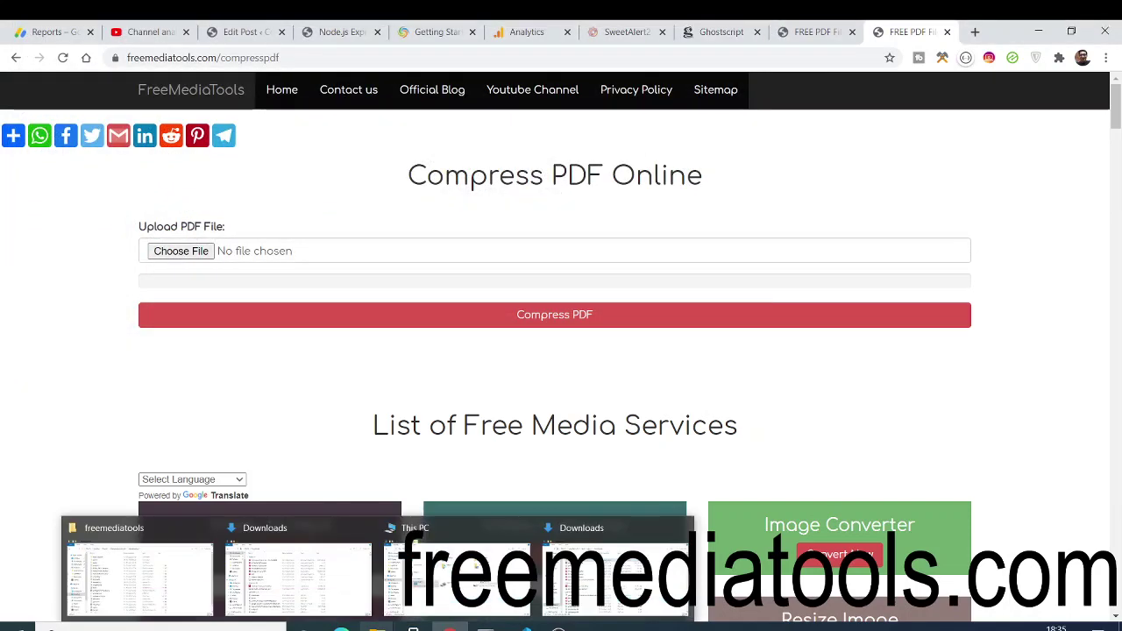
left_click(334, 593)
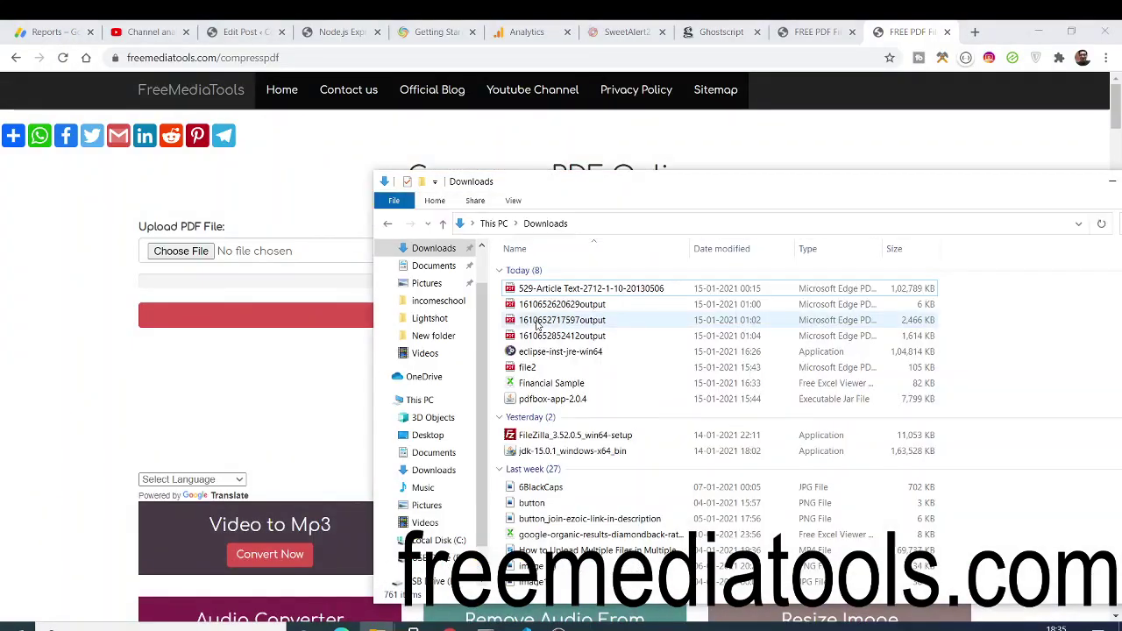
left_click(551, 292)
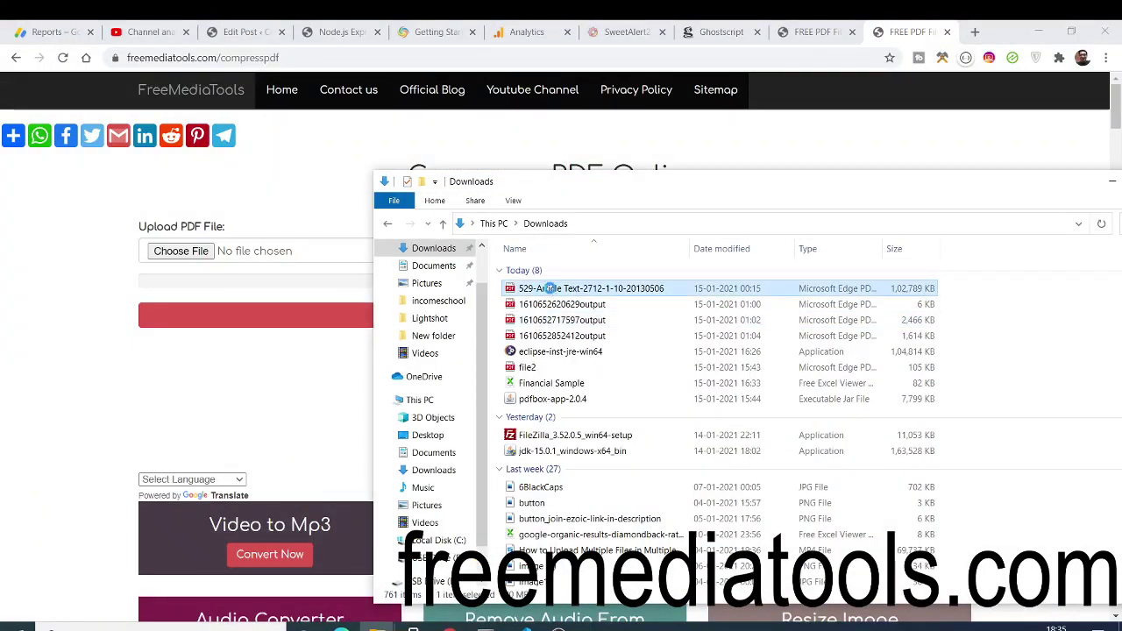
right_click(550, 288)
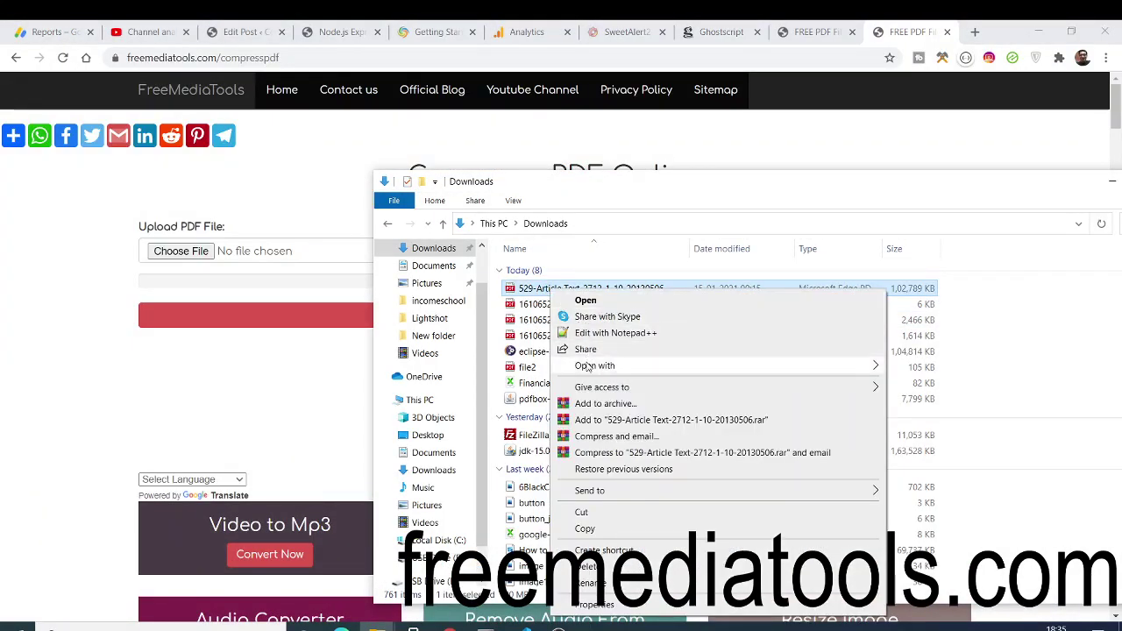
mouse_move(587, 367)
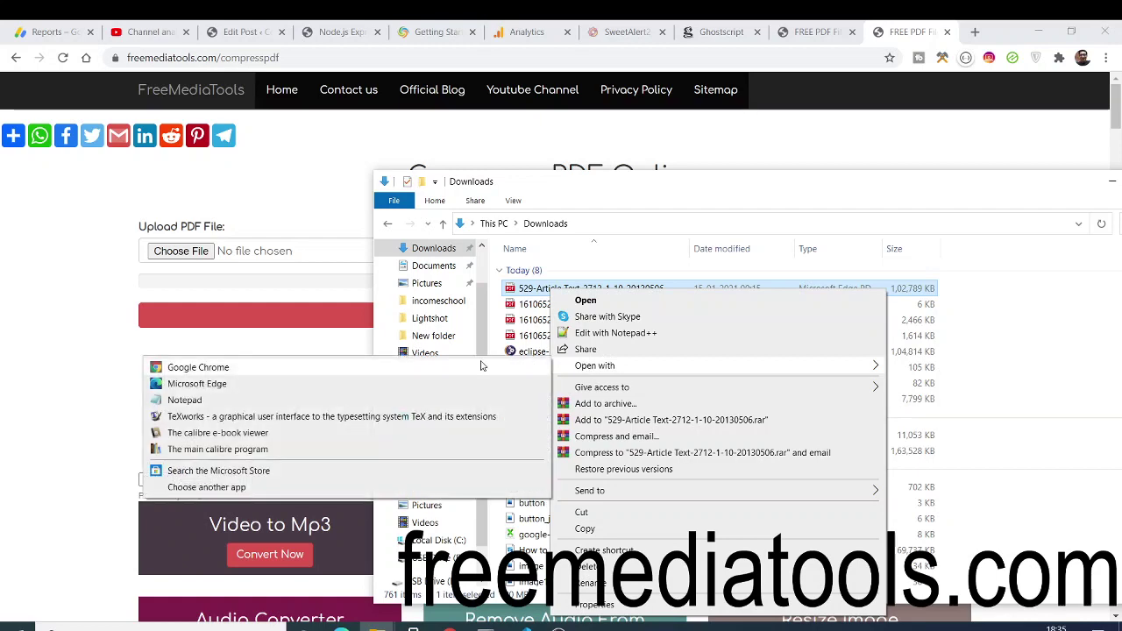
left_click(480, 362)
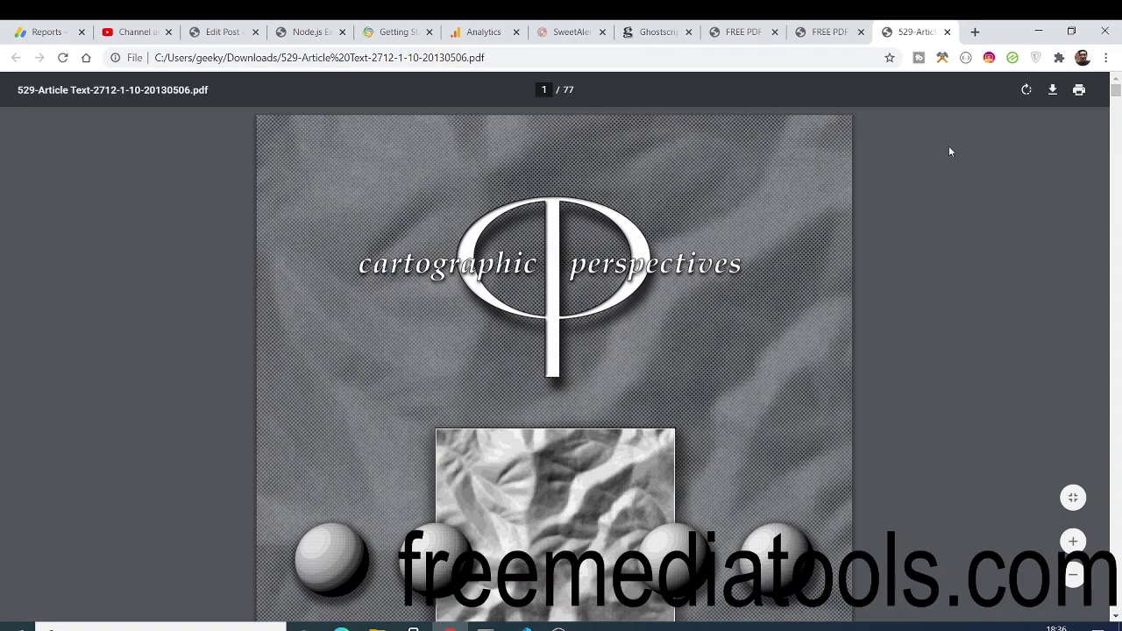
Scroll through the 77-page PDF down to page 61
left_click_drag(1116, 95, 1116, 498)
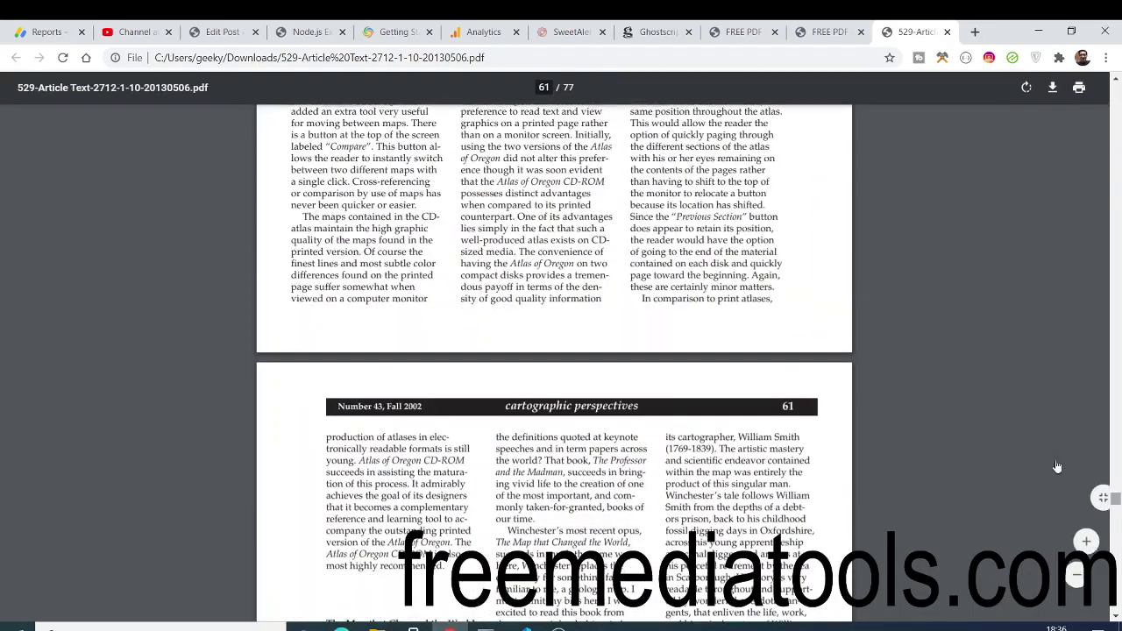
Search Google for 'ghostscript' in a new tab and open ghostscript.com
left_click(975, 33)
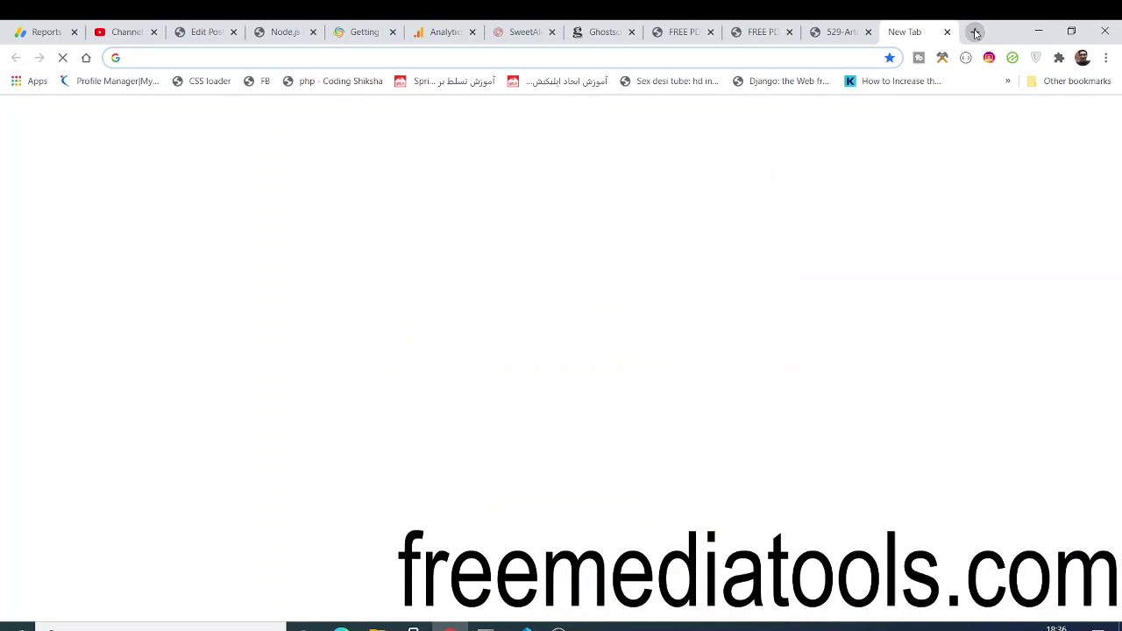
type("ghostscript")
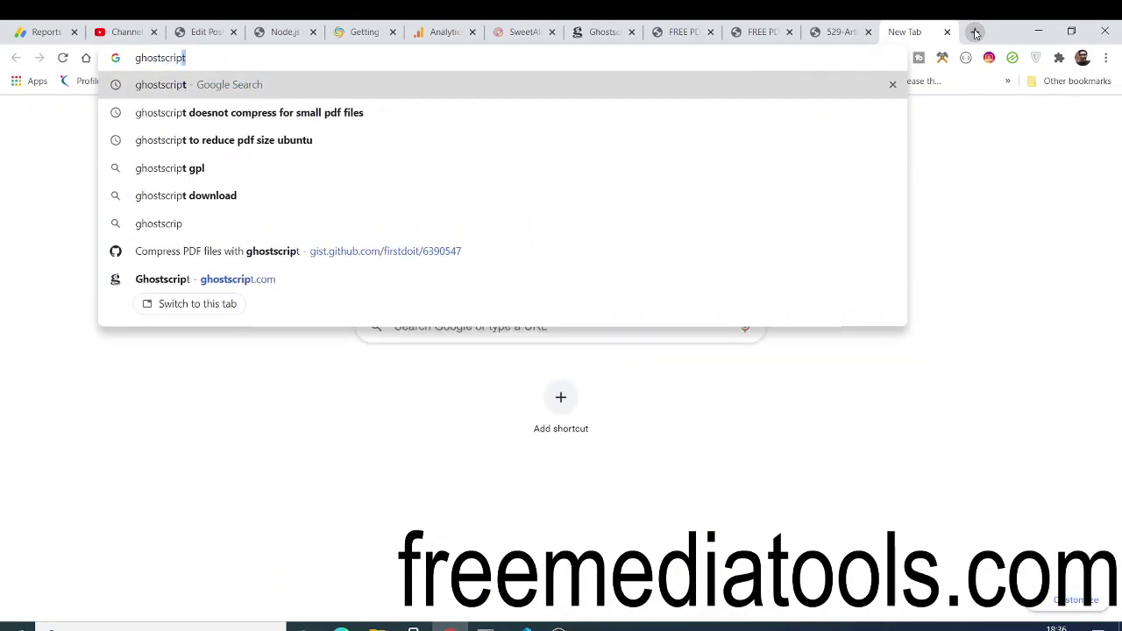
key("Return")
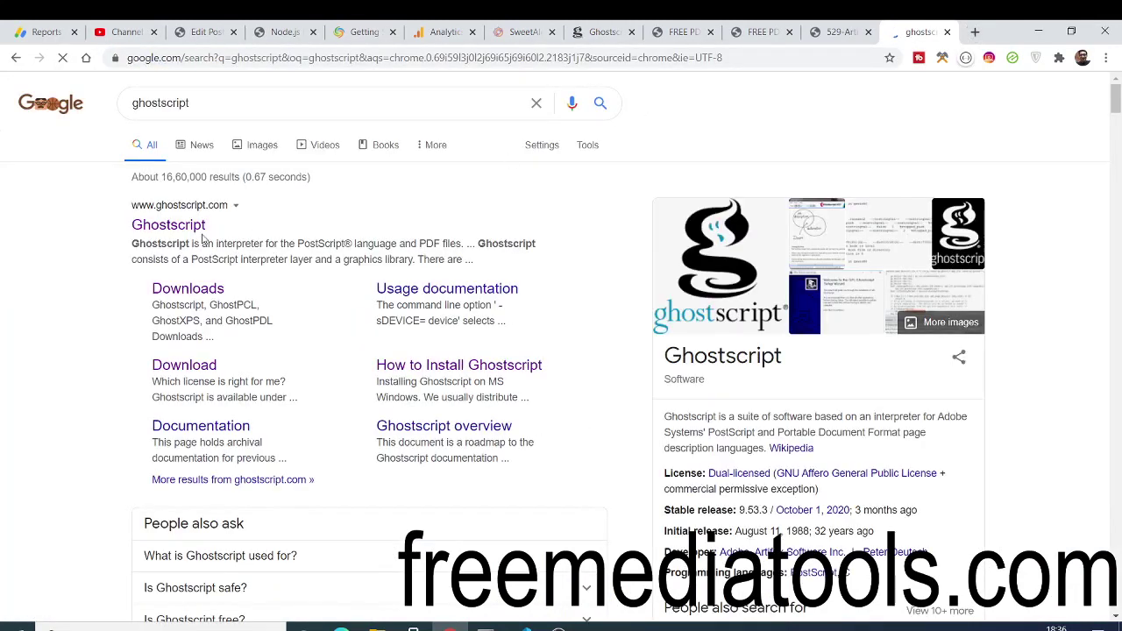
left_click(171, 226)
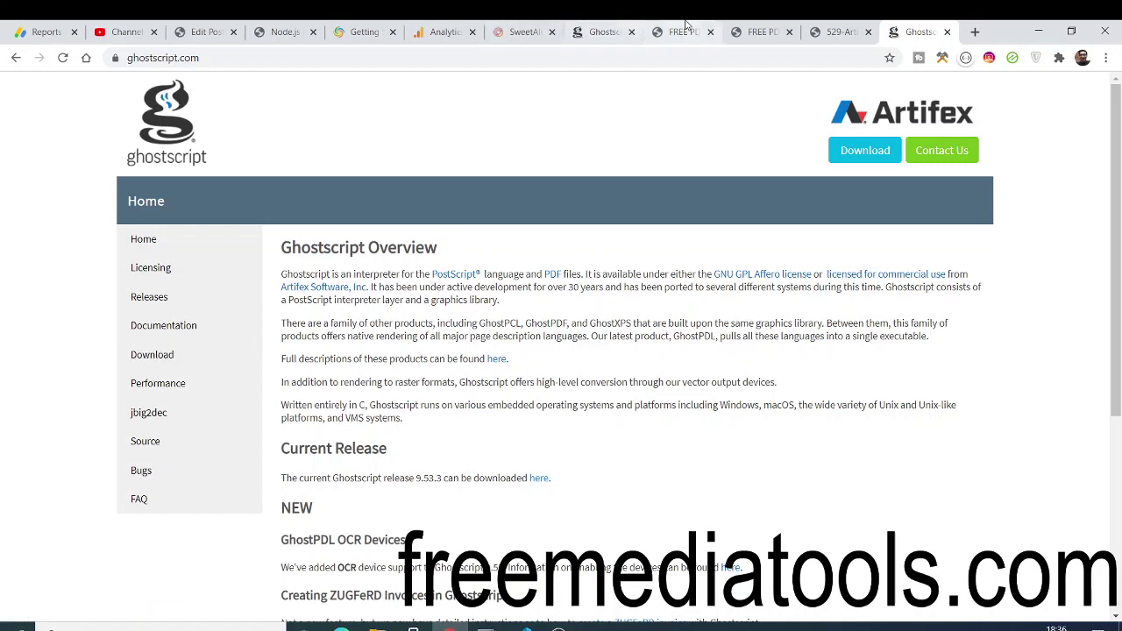
Copy the gs PDF-compression command from the Coding Shiksha Node.js tutorial
left_click(283, 32)
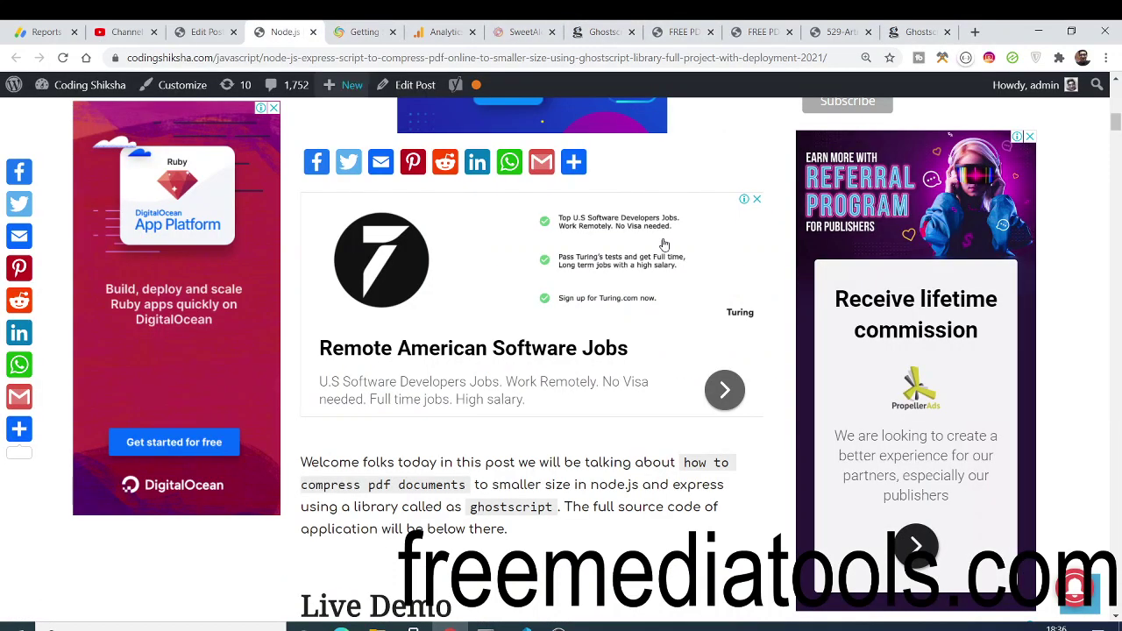
scroll(1116, 118, "up", 3)
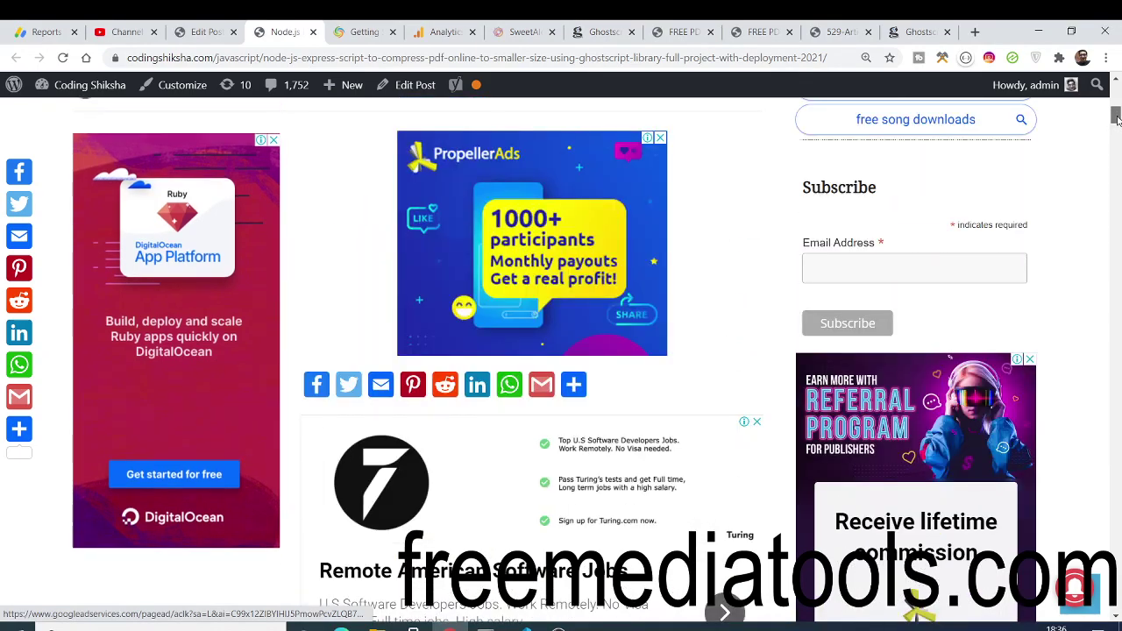
left_click_drag(1116, 118, 1117, 401)
scroll(682, 497, "down", 1)
left_click_drag(680, 517, 318, 363)
right_click(431, 401)
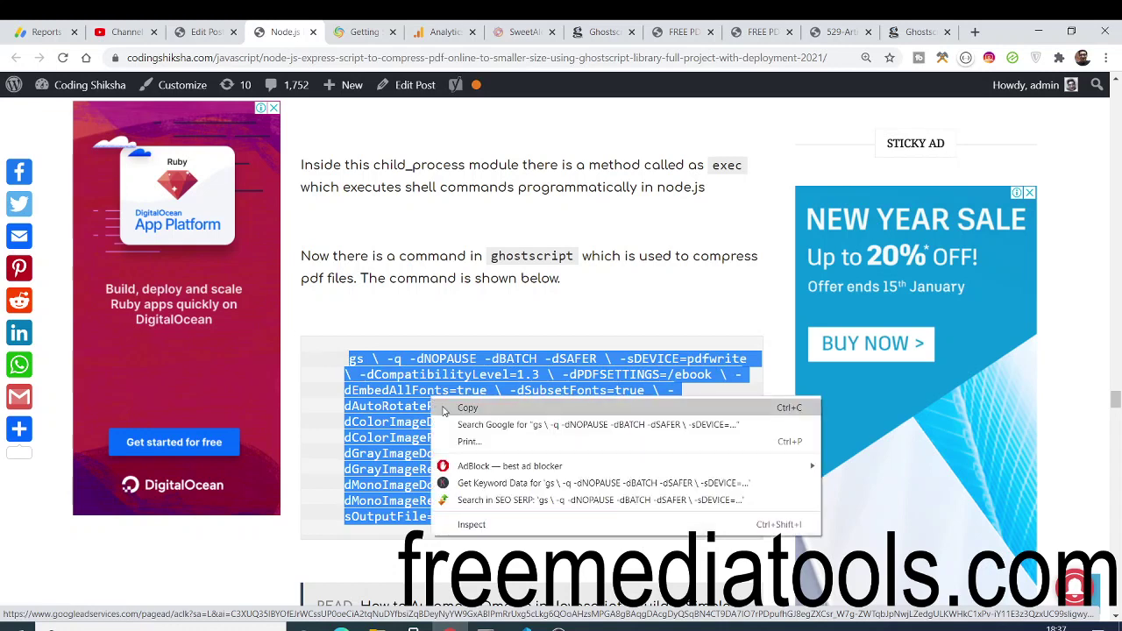
left_click(467, 407)
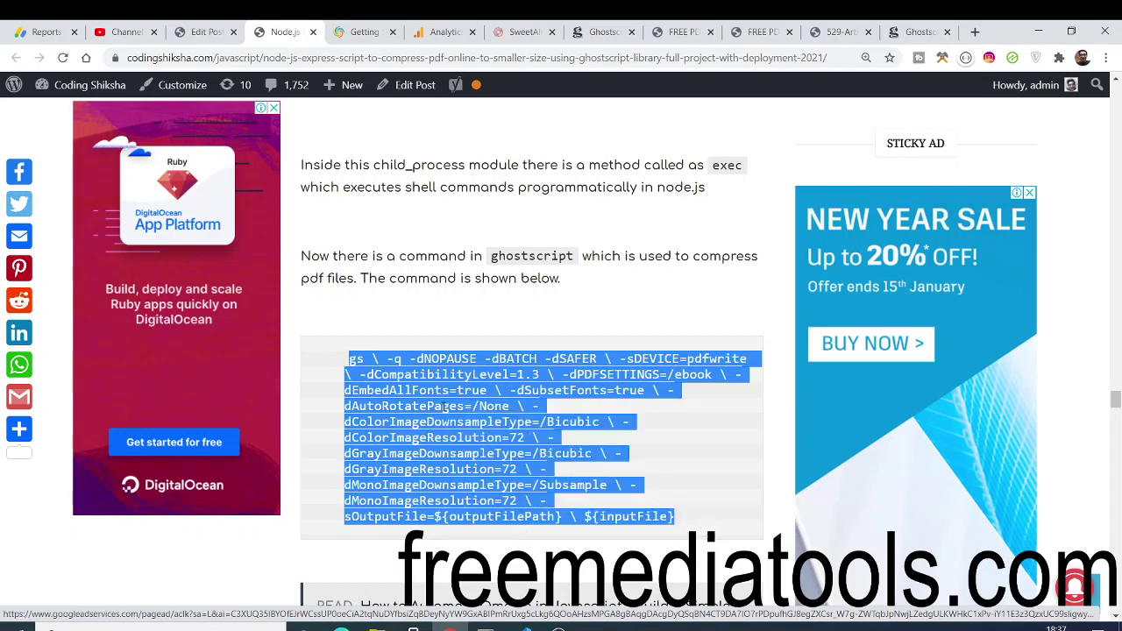
Choose 529-Article Text-2712-1-10-20130506.pdf from Downloads as the file to compress
left_click(680, 32)
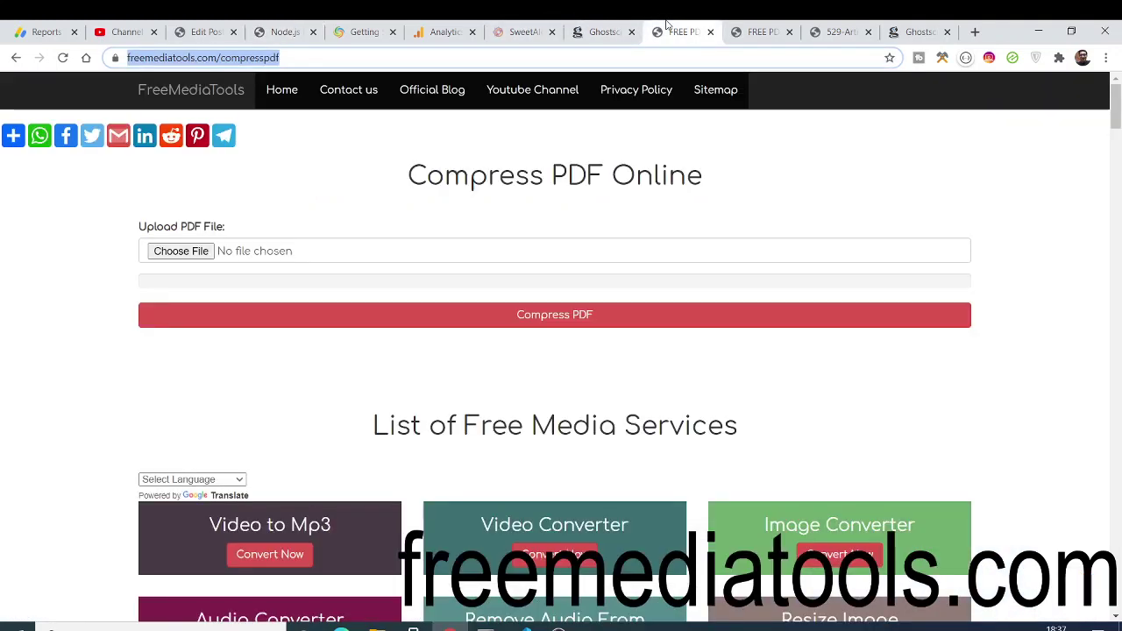
left_click(182, 250)
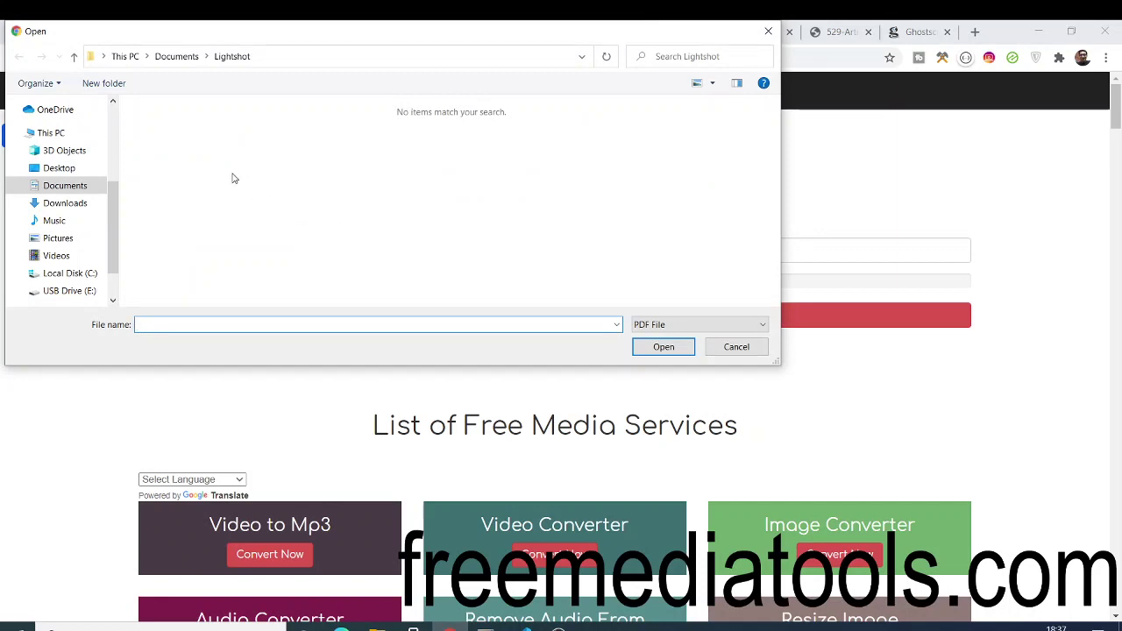
left_click(66, 202)
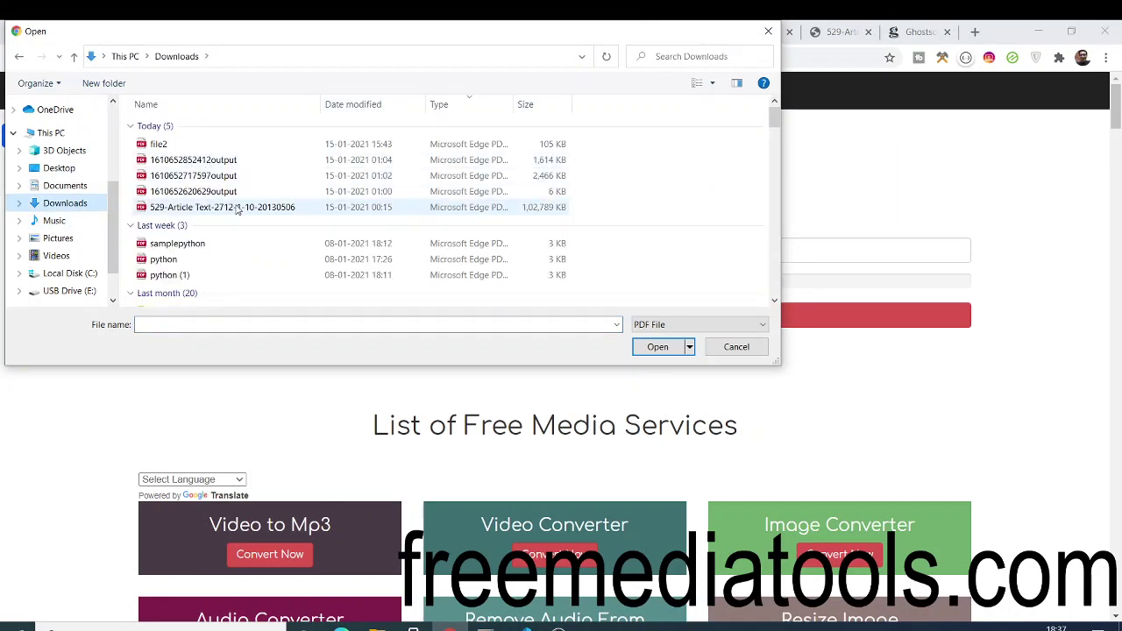
double_click(236, 208)
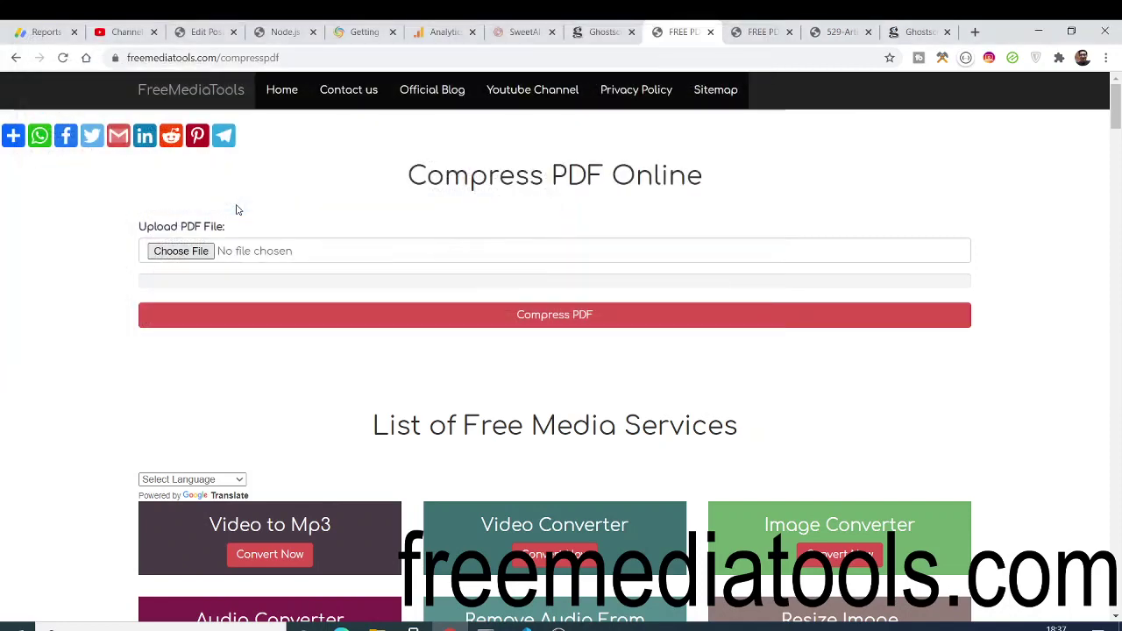
Start compressing the chosen PDF and let the upload progress to 59%
left_click(399, 318)
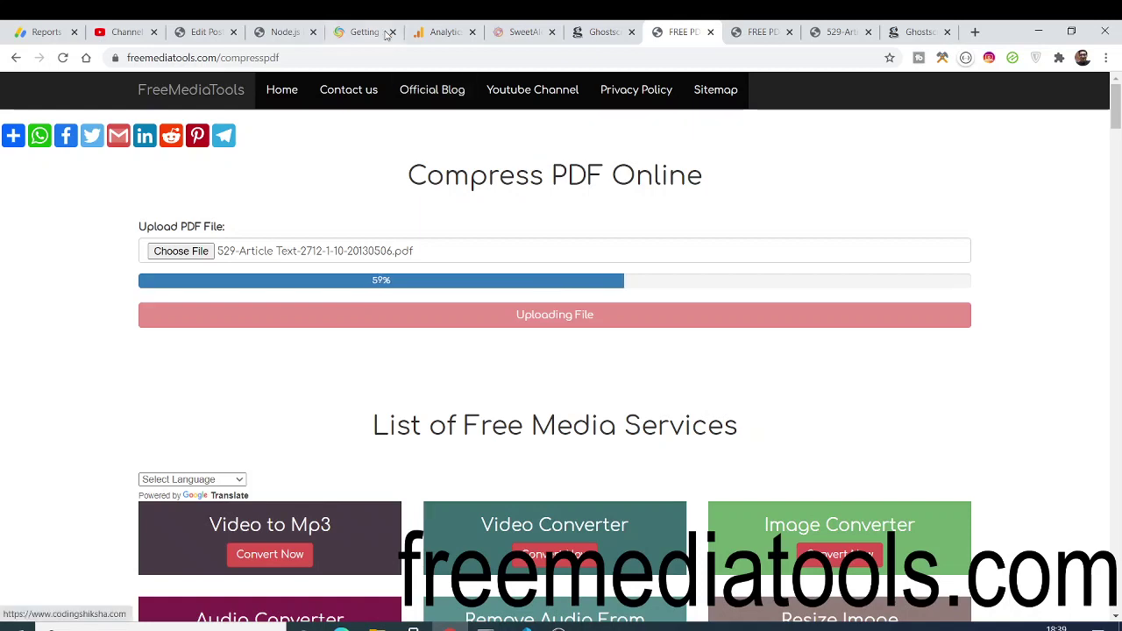
left_click(275, 26)
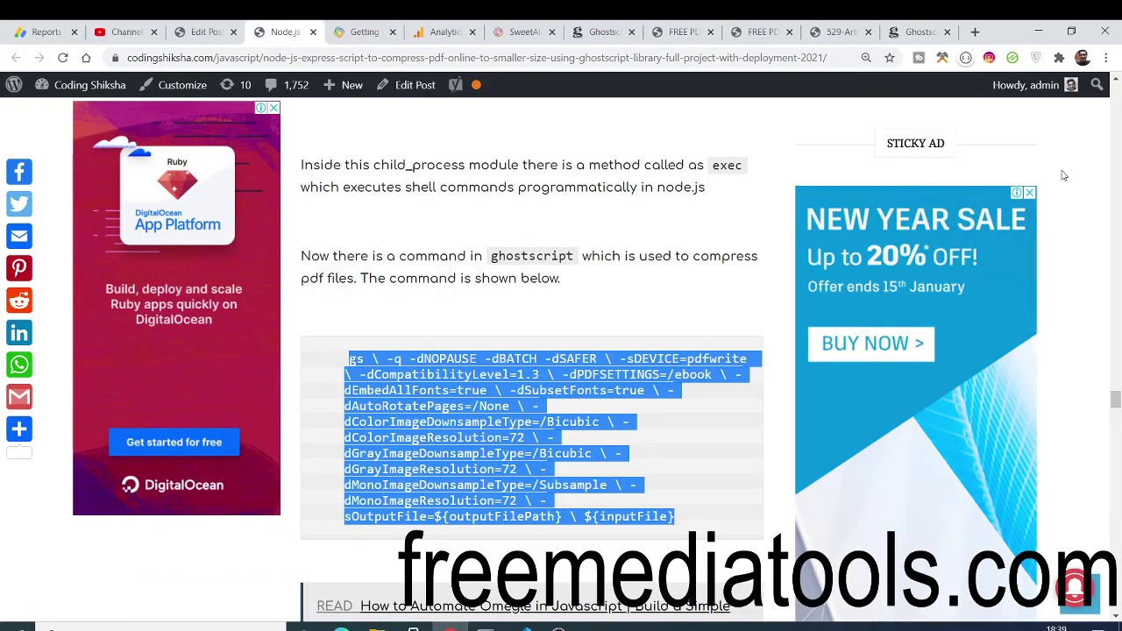
left_click_drag(1118, 408, 1117, 523)
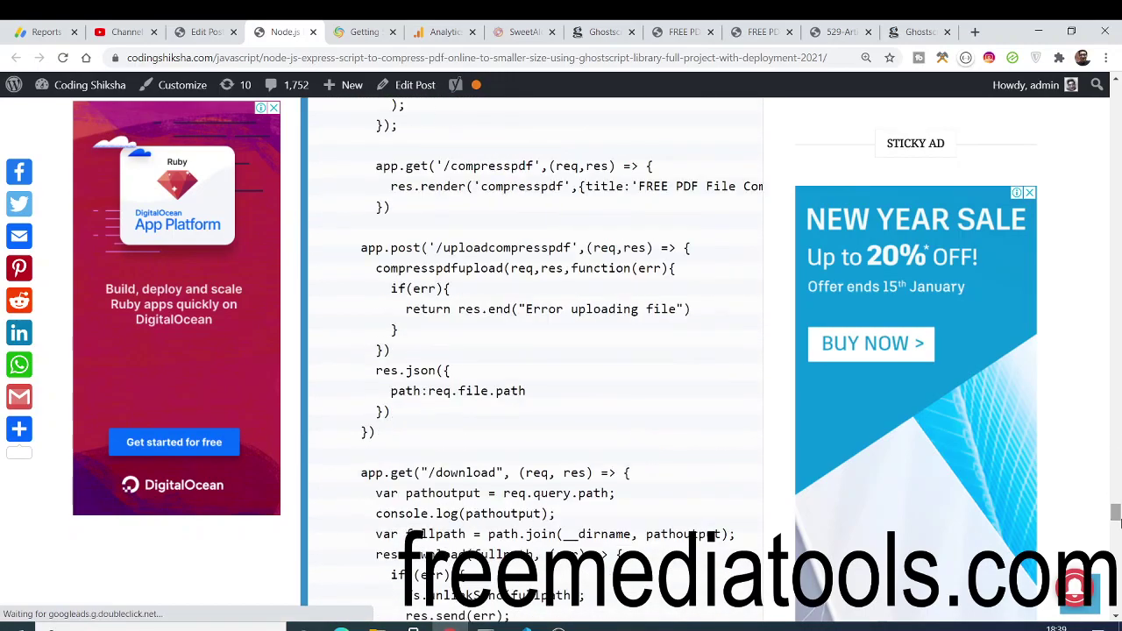
left_click(734, 26)
left_click(604, 31)
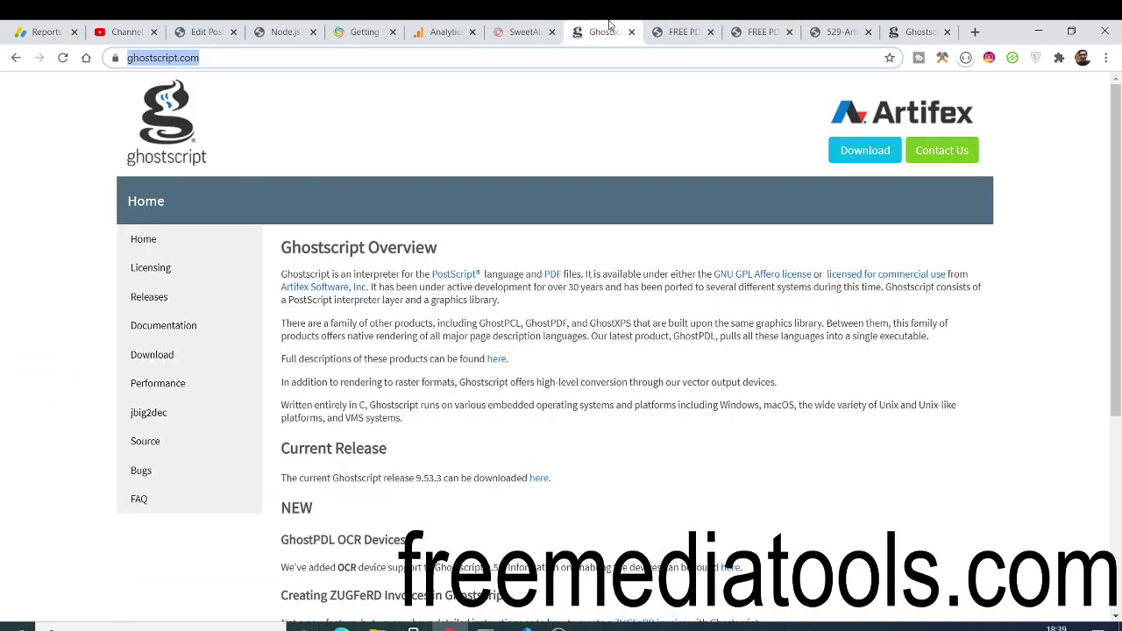
left_click(683, 32)
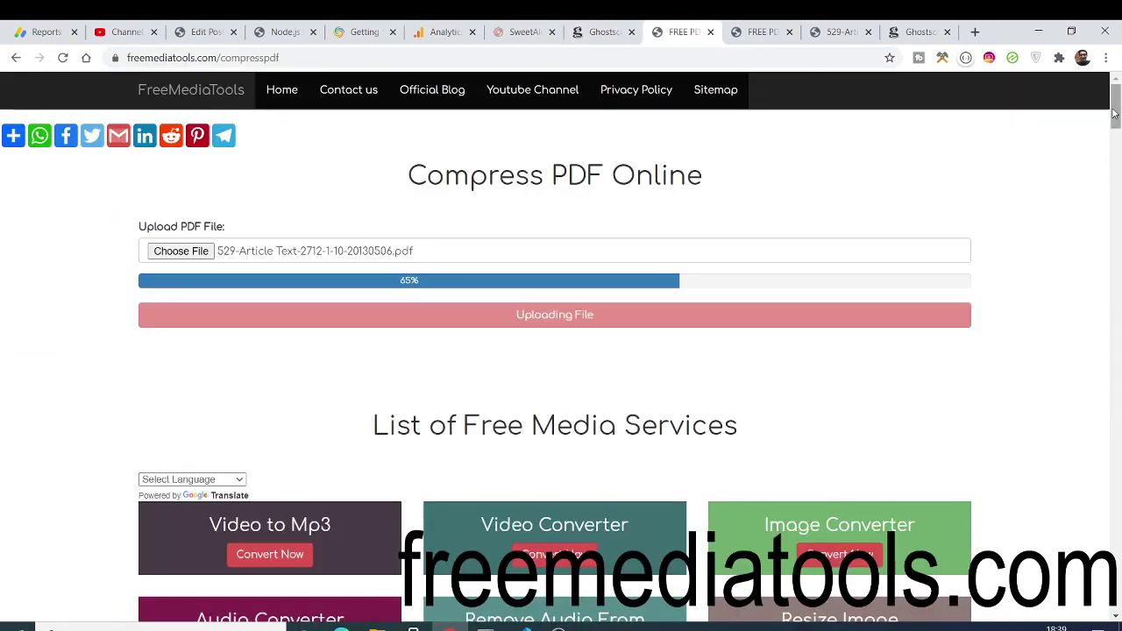
left_click_drag(1116, 114, 1116, 91)
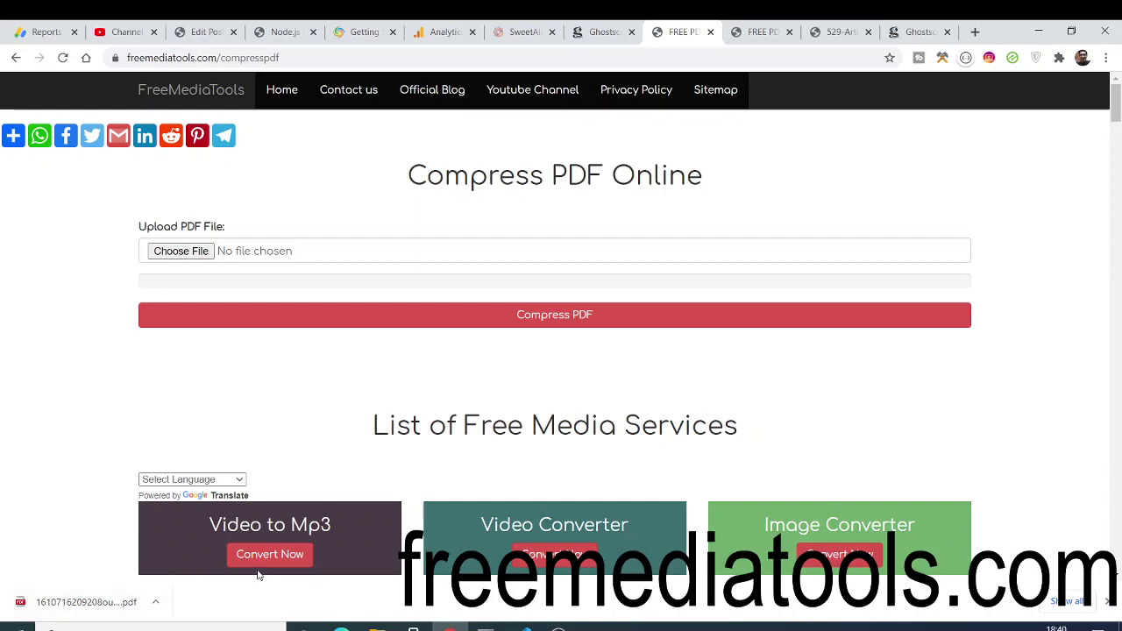
left_click(63, 604)
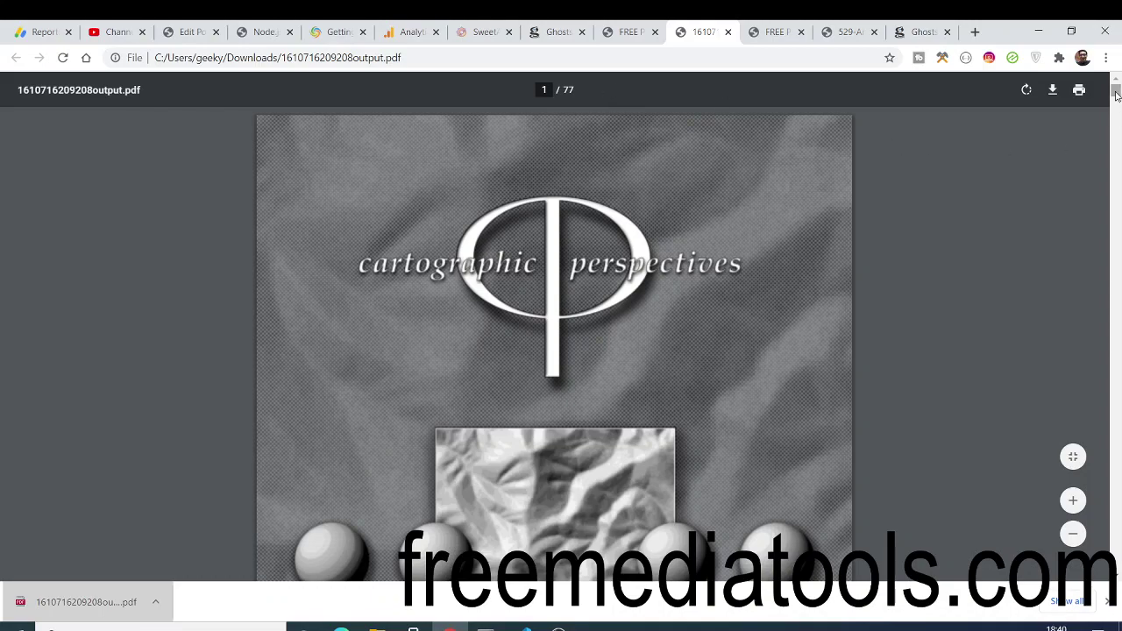
left_click_drag(1117, 91, 1115, 234)
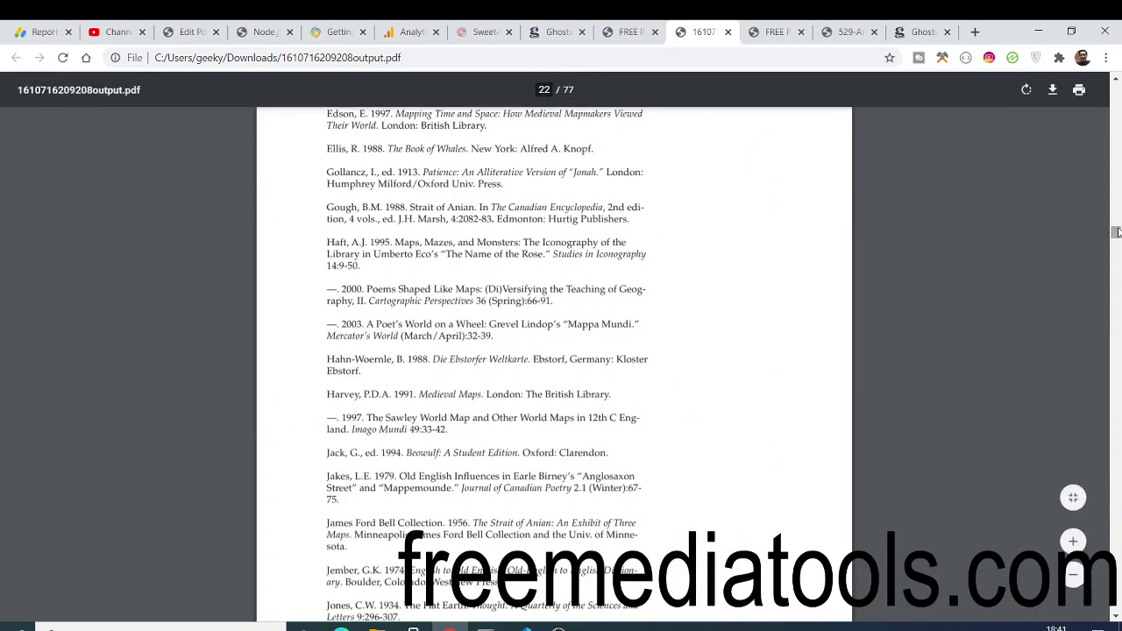
left_click_drag(1116, 234, 1115, 289)
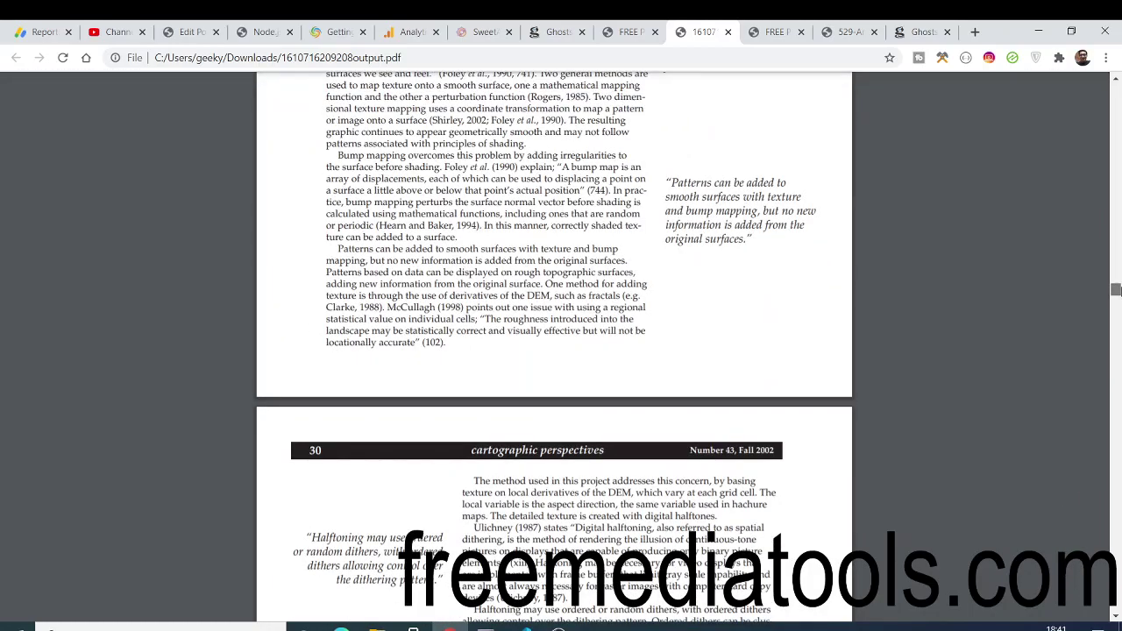
left_click_drag(1116, 290, 1116, 570)
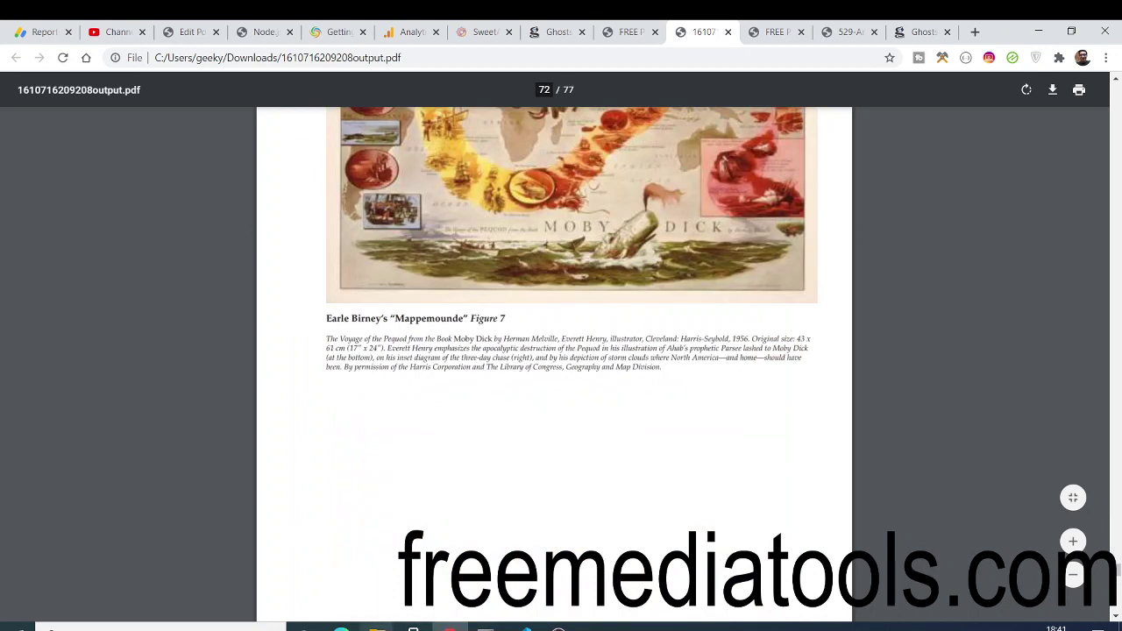
mouse_move(377, 627)
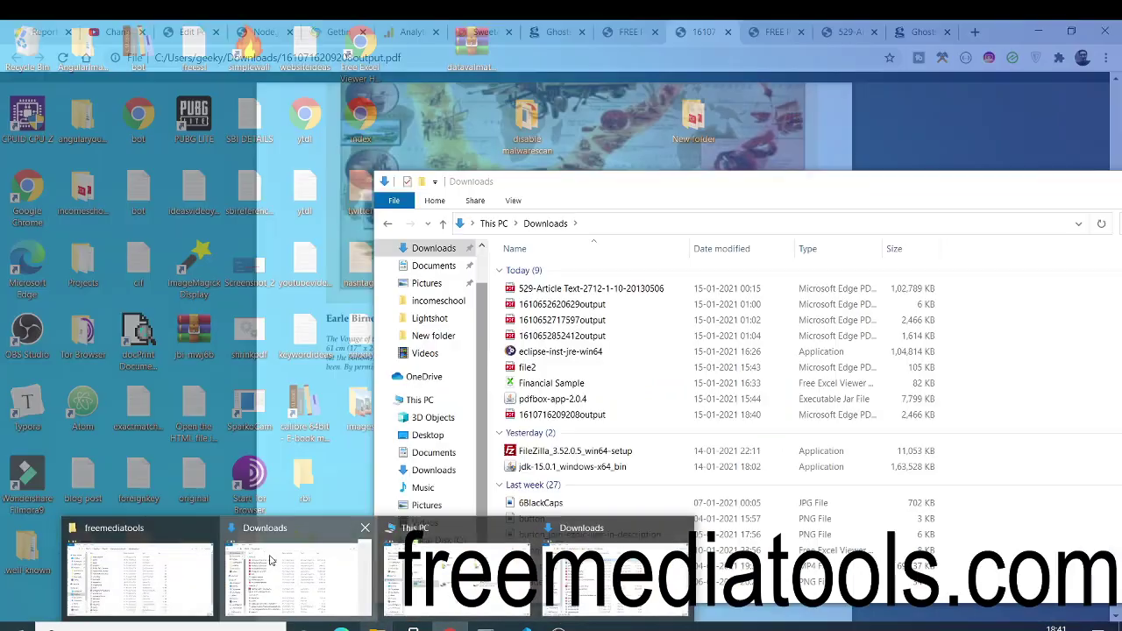
left_click(283, 563)
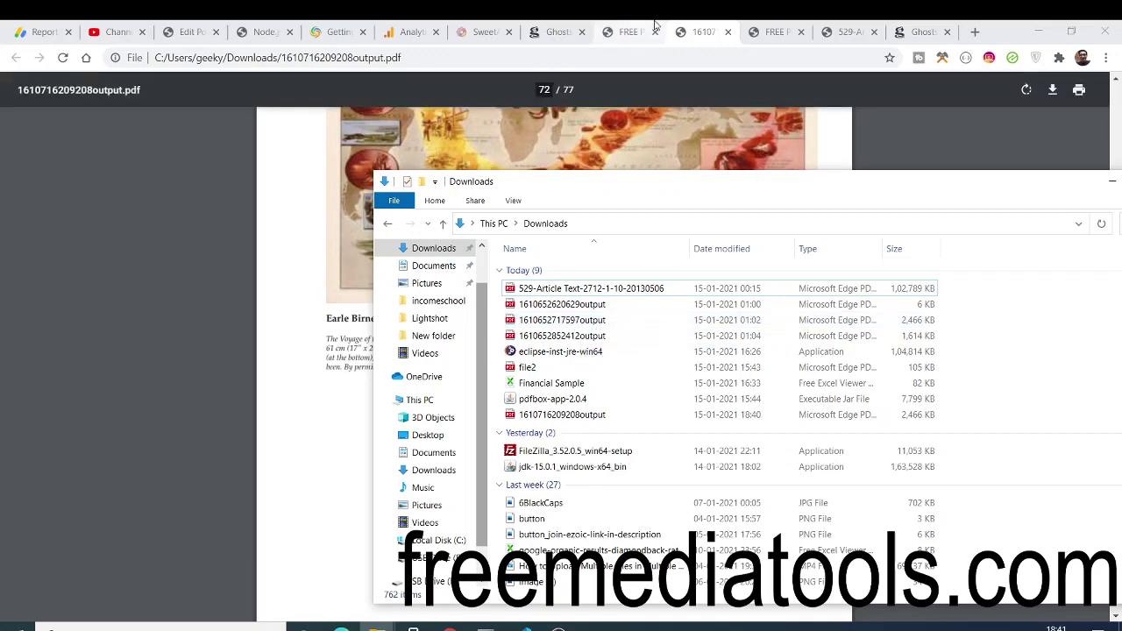
left_click(613, 29)
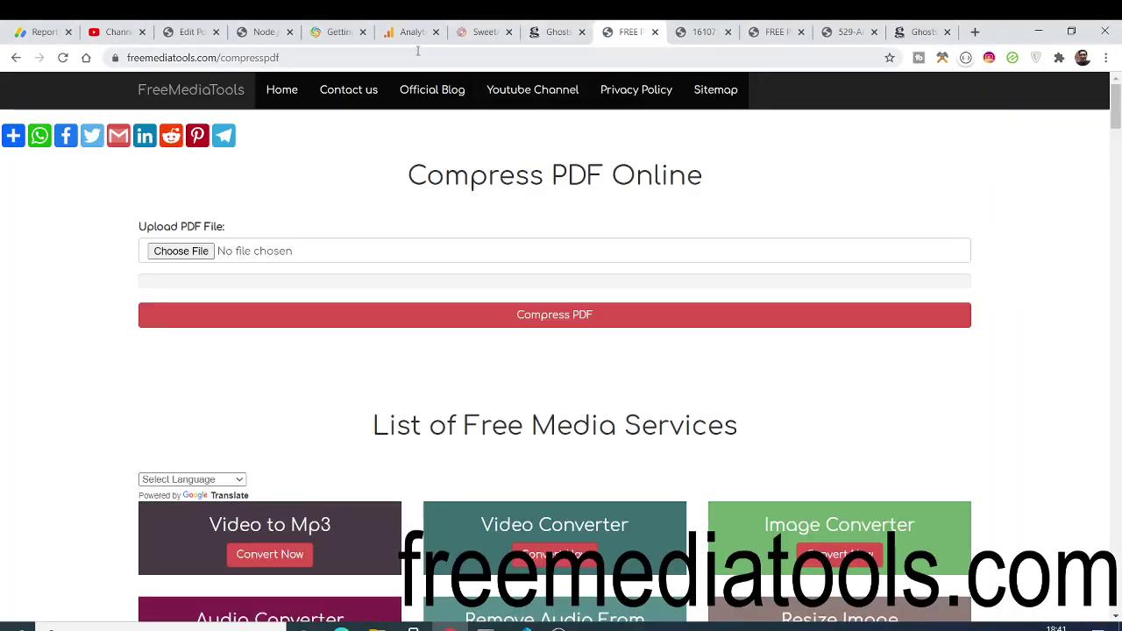
Glance at the Ghostscript homepage, scroll the Node.js tutorial back to compresspdf.ejs, and bring up OBS
left_click(950, 25)
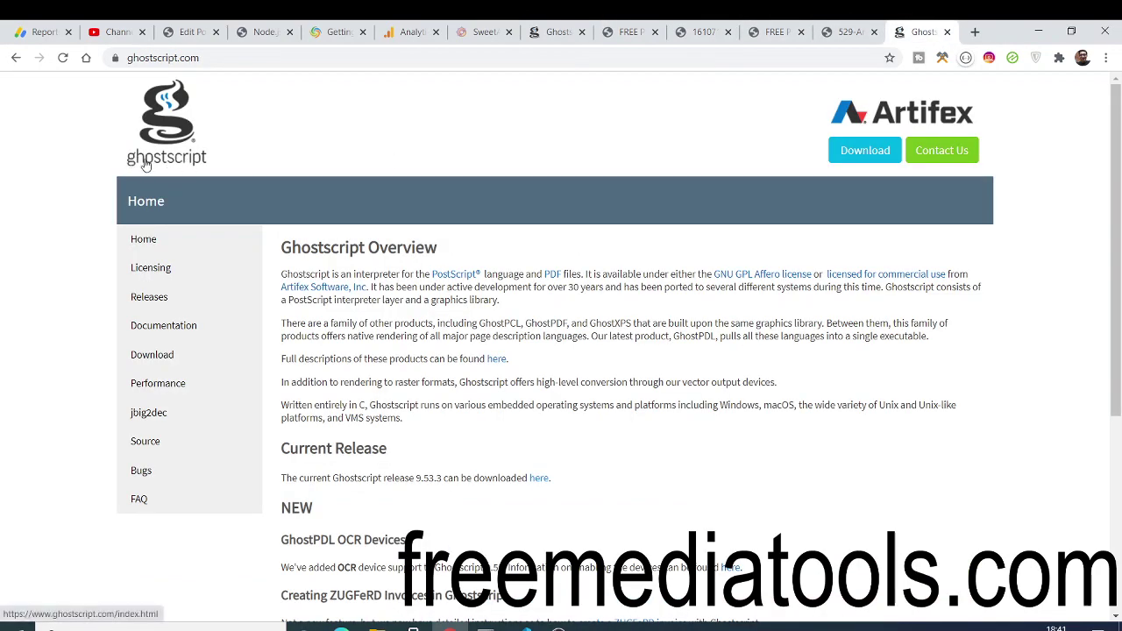
left_click(263, 32)
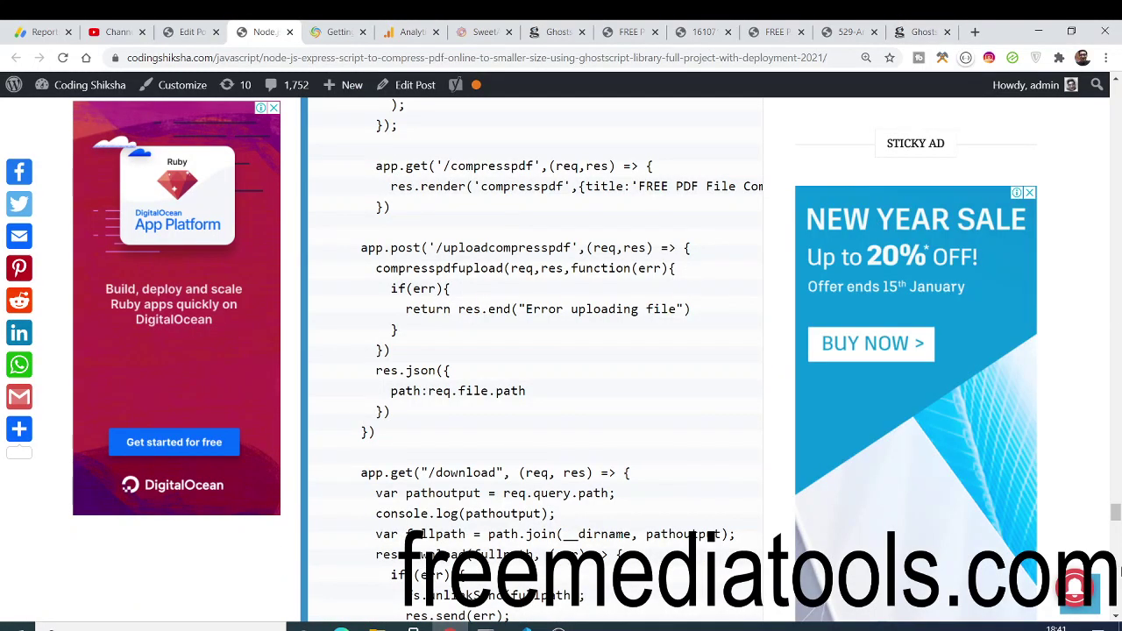
left_click_drag(1116, 516, 1116, 216)
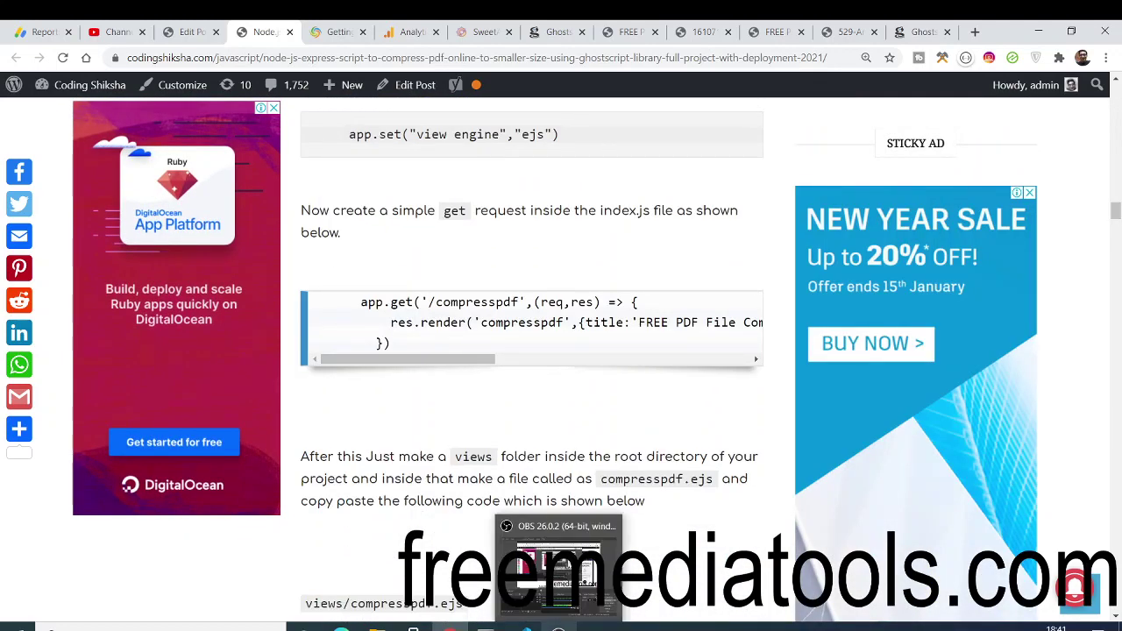
left_click(559, 625)
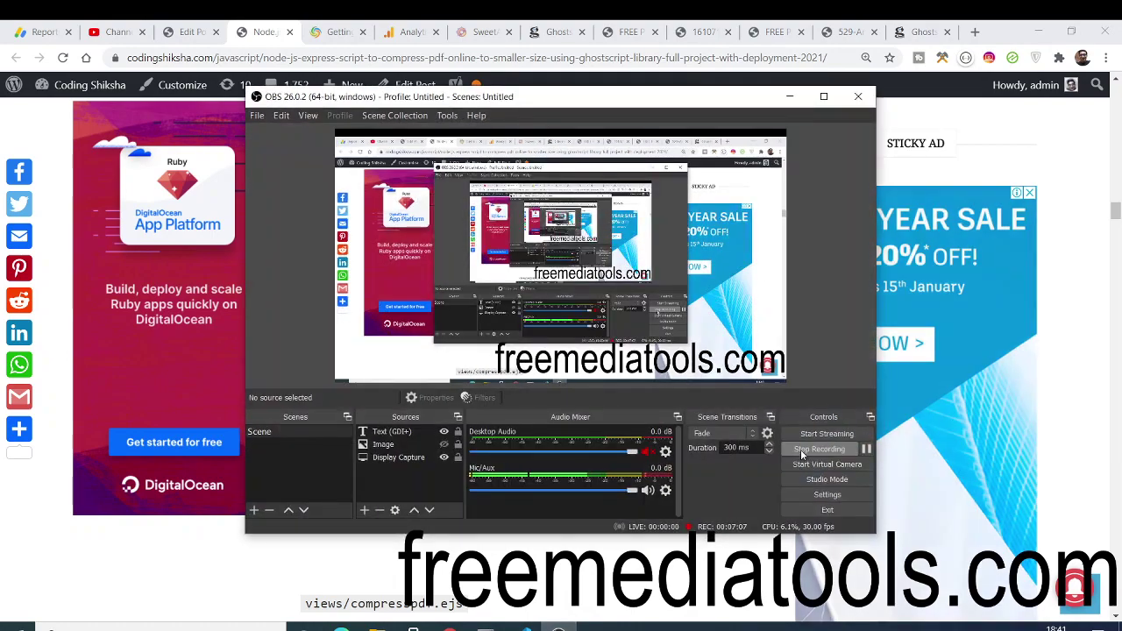